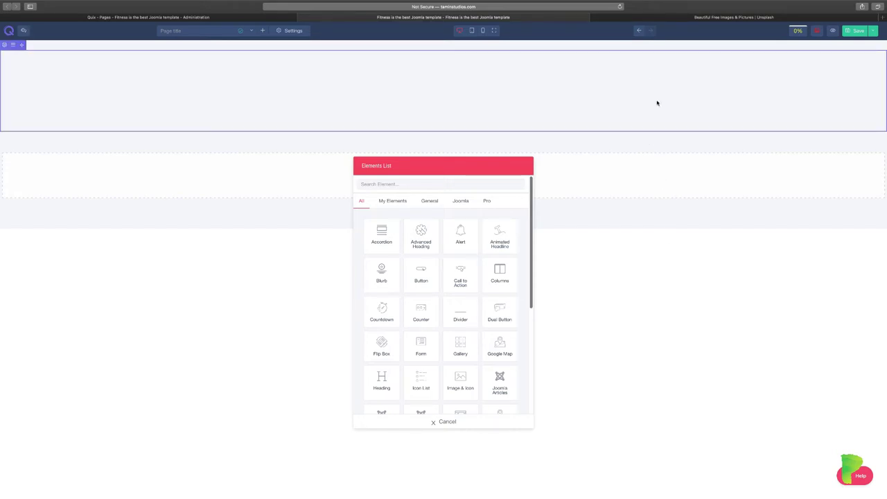
Look over the Unsplash homepage photo feed, scrolling down and back up
left_click(693, 17)
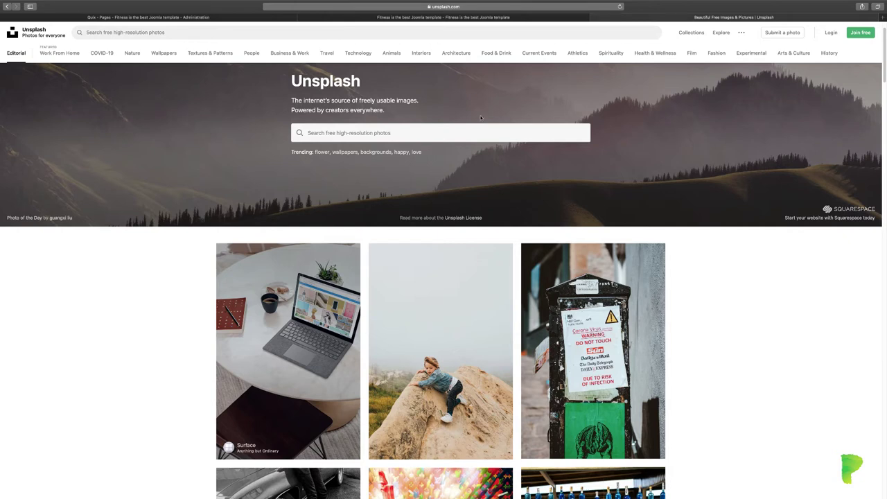
scroll(481, 115, "down", 3)
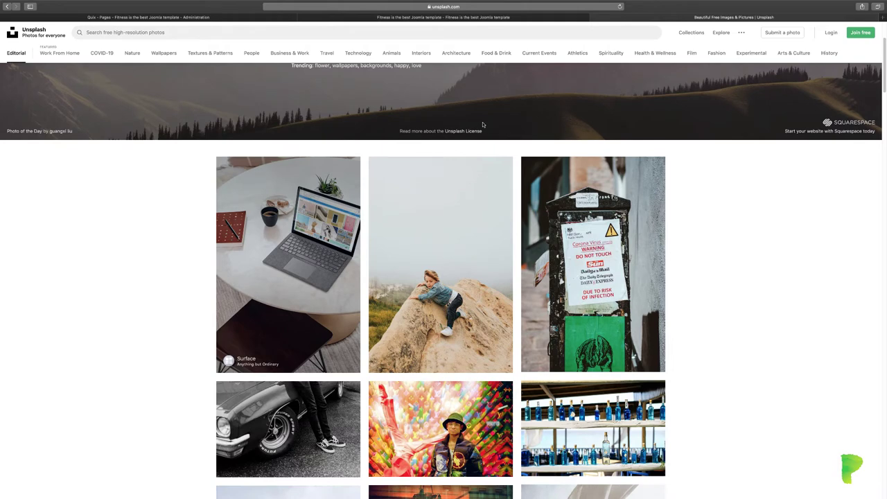
scroll(483, 125, "up", 2)
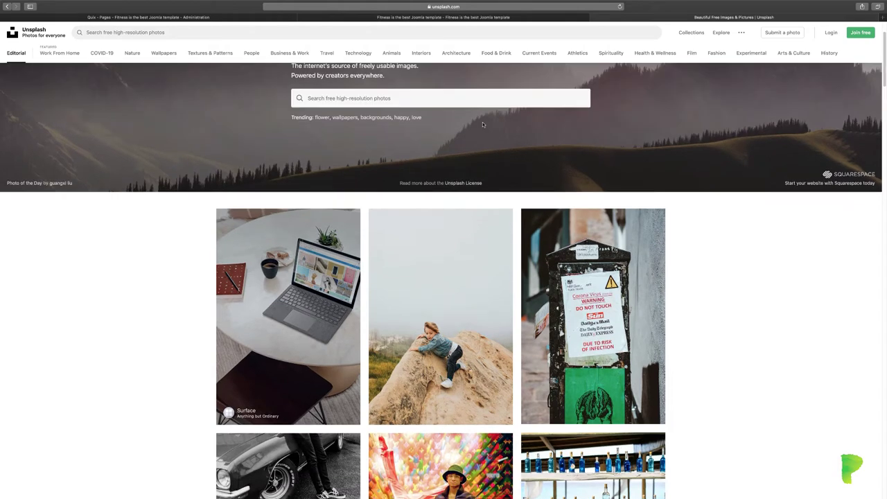
Back in the builder, add an Image & Icon element and delete its default placeholder image
left_click(421, 20)
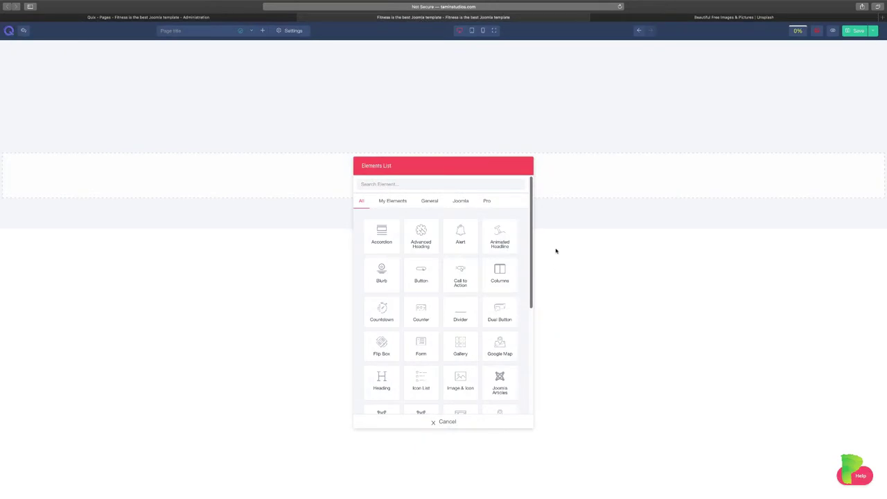
scroll(531, 223, "down", 1)
scroll(531, 223, "down", 2)
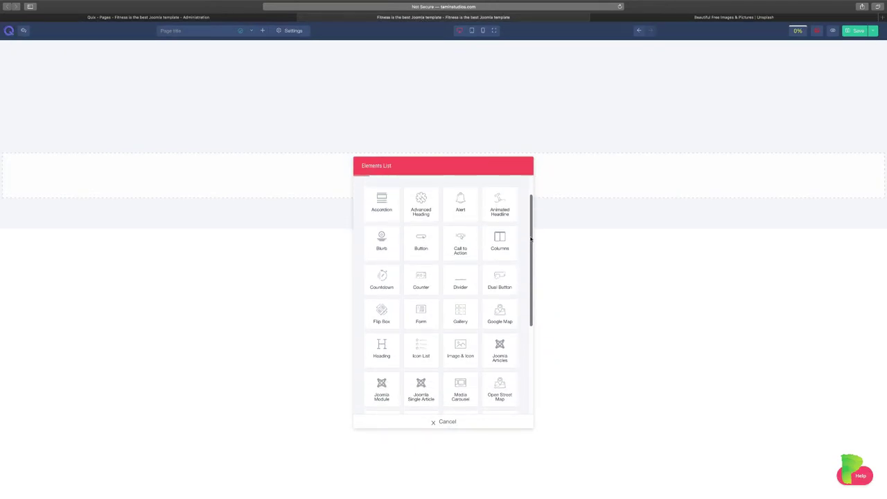
scroll(531, 239, "up", 2)
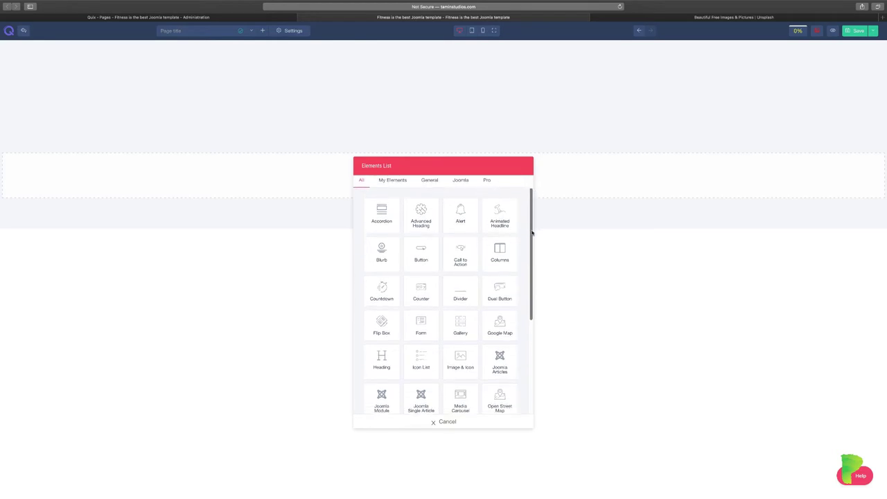
left_click(461, 358)
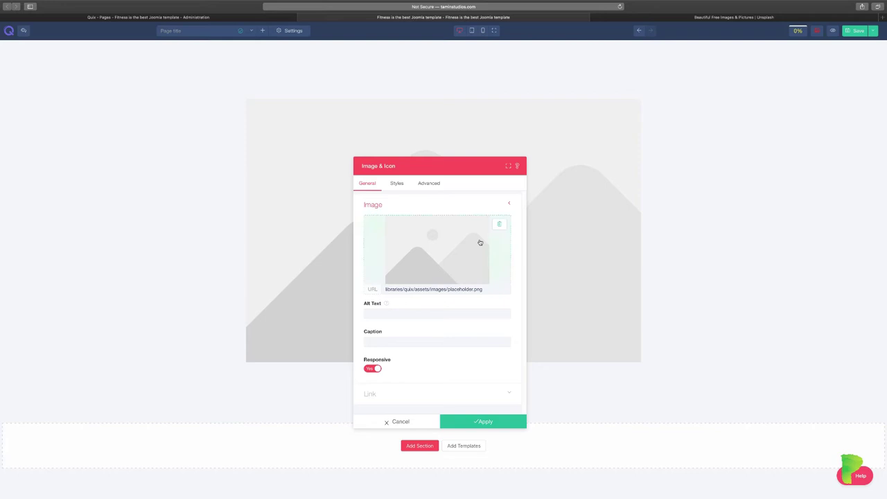
left_click(499, 228)
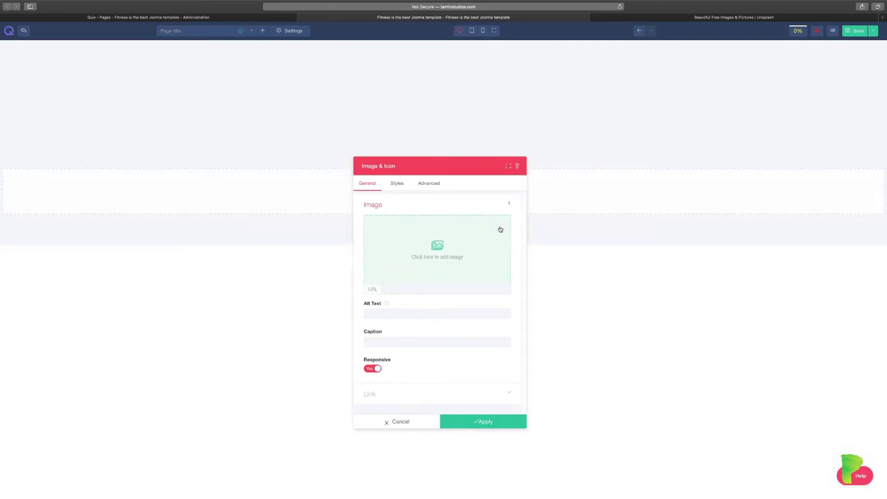
Open the Media Manager for the empty image slot and create a folder named new_folder
left_click(437, 248)
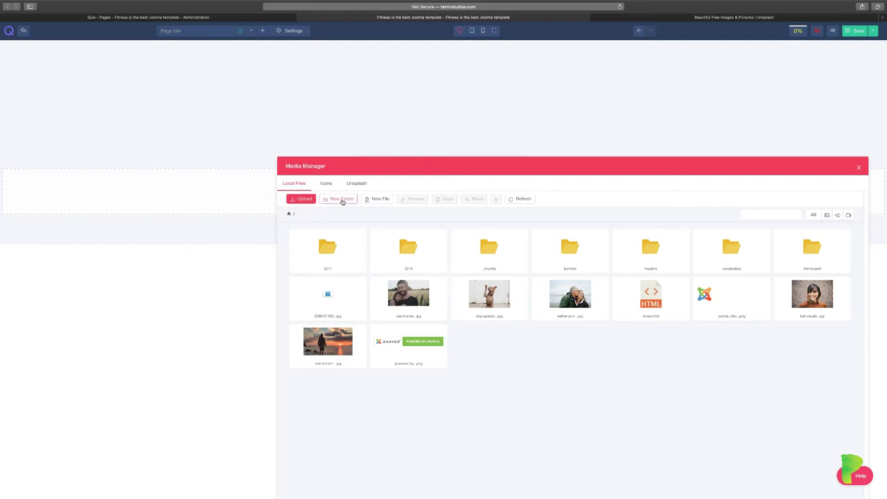
left_click(343, 200)
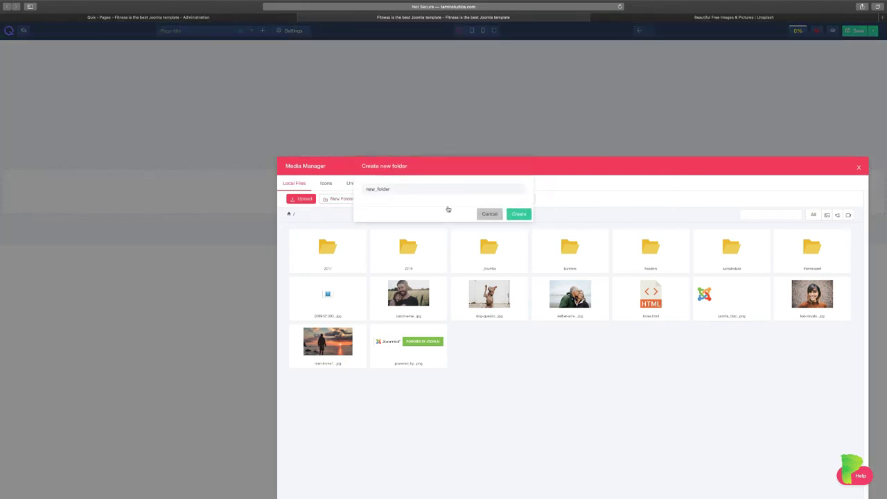
left_click(518, 215)
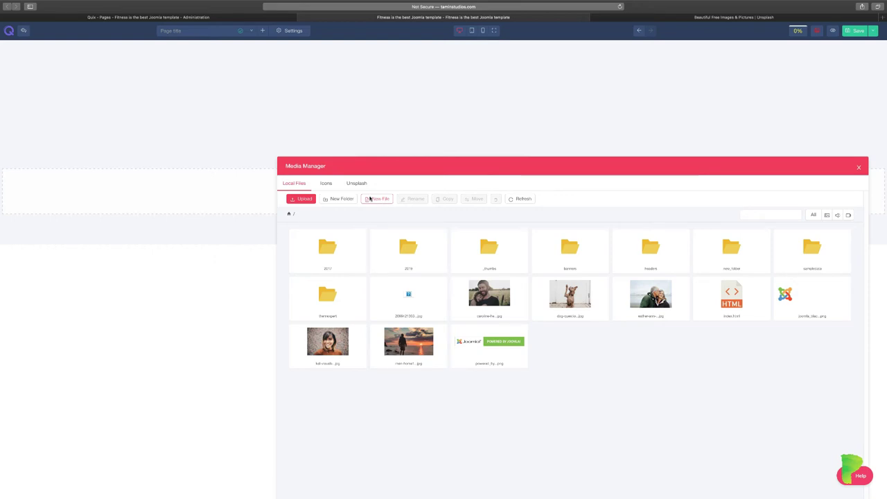
Search the icon library for 'facebook', then clear the search to show all icons
left_click(327, 185)
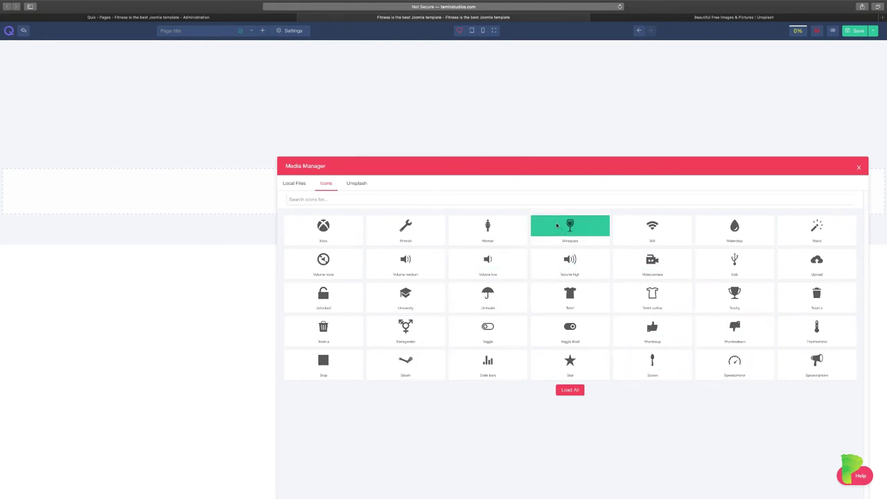
left_click(548, 201)
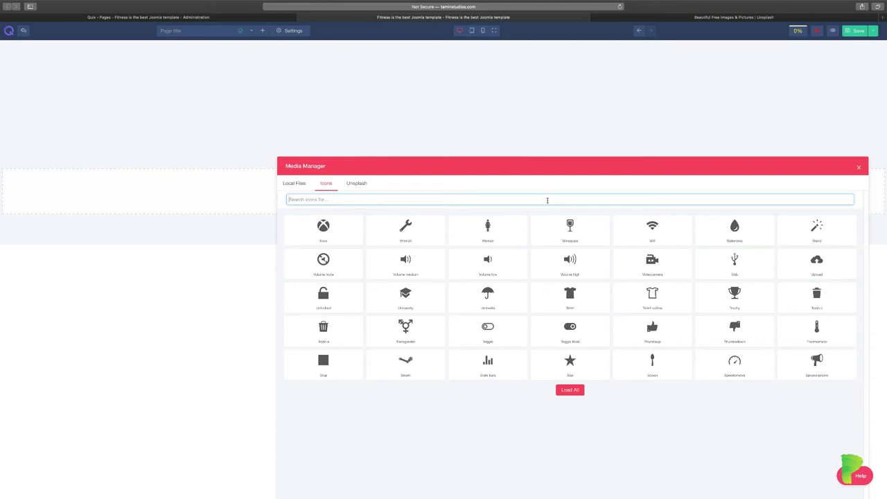
type("facebook")
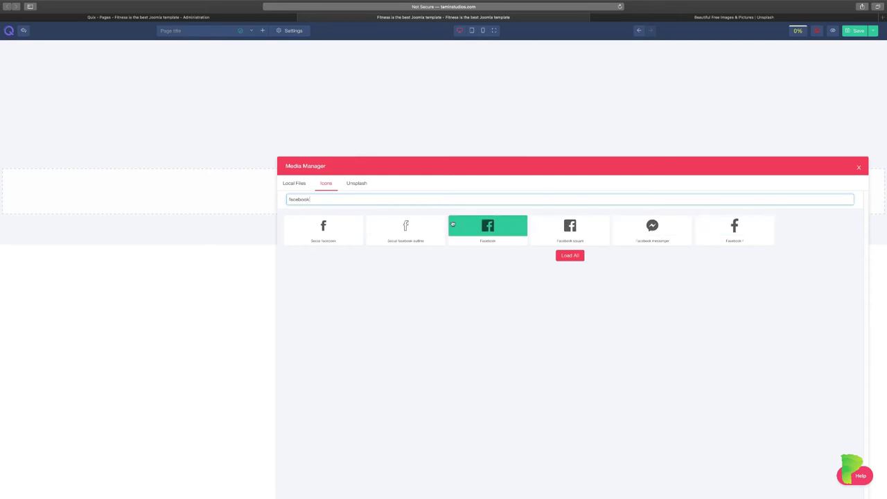
key("BackSpace")
key("BackSpace")
key("BackSpace")
key("BackSpace")
key("BackSpace")
key("BackSpace")
key("BackSpace")
key("BackSpace")
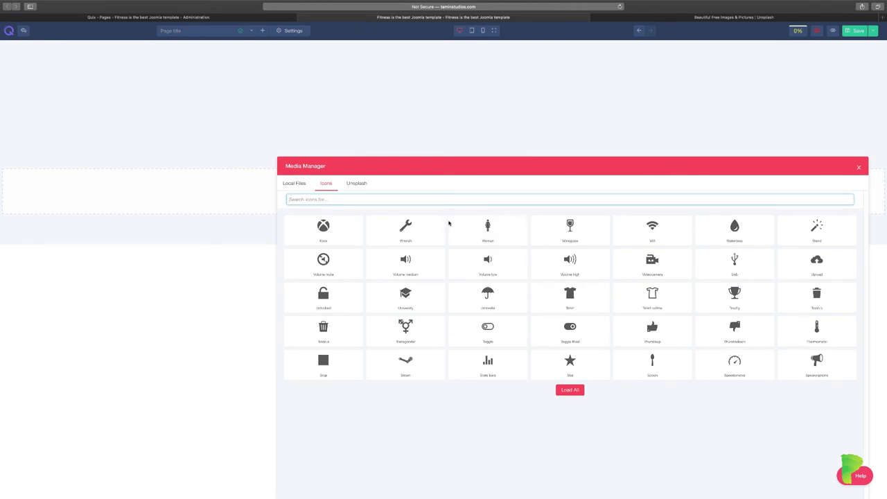
Switch the Media Manager to its Unsplash source, showing random photos
left_click(356, 184)
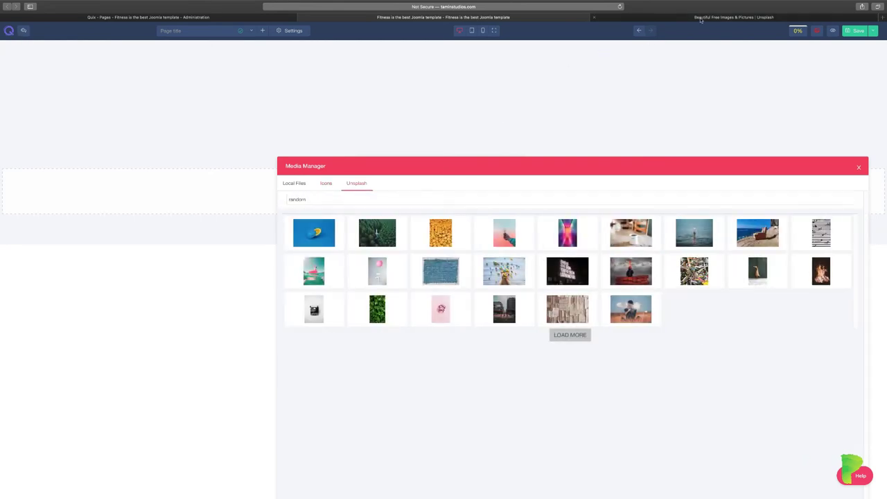
left_click(701, 19)
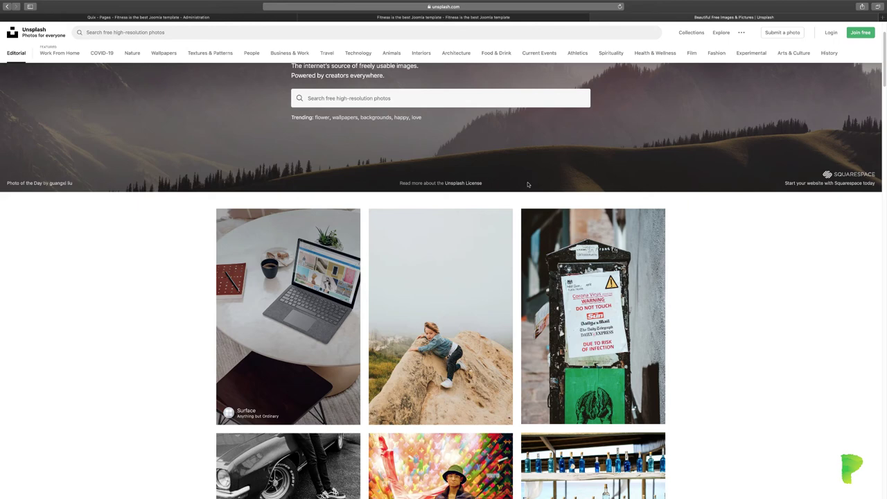
left_click(431, 18)
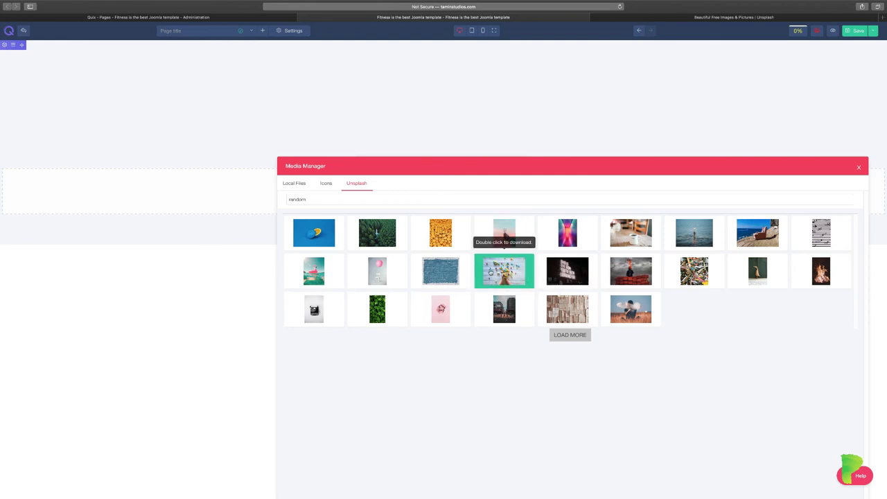
Replace the 'random' Unsplash search term with 'car' to list car photos
left_click(450, 198)
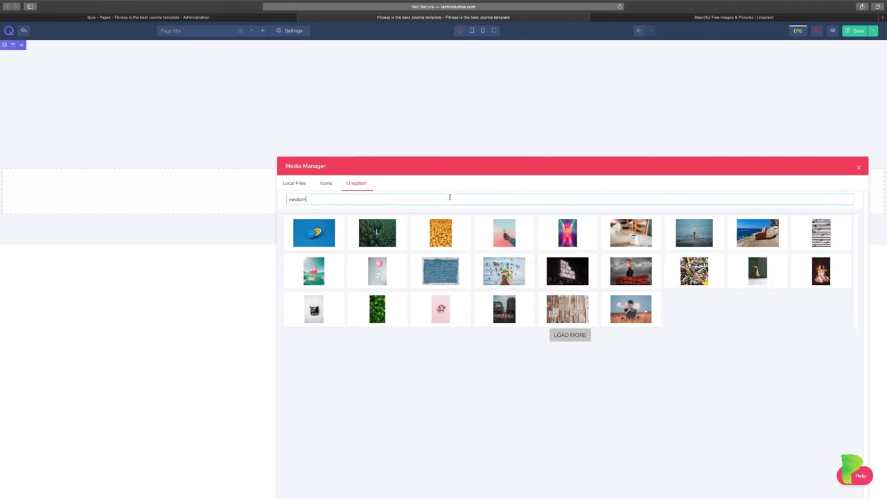
key("ctrl+a")
type("car")
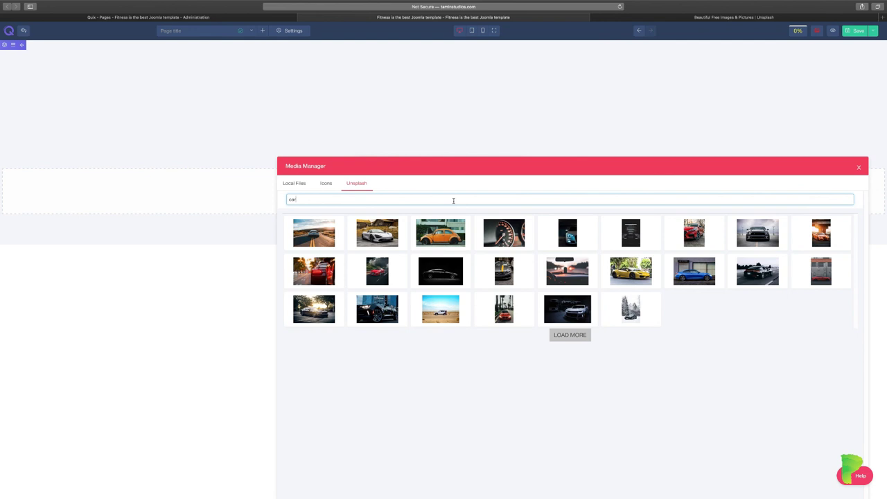
left_click(686, 15)
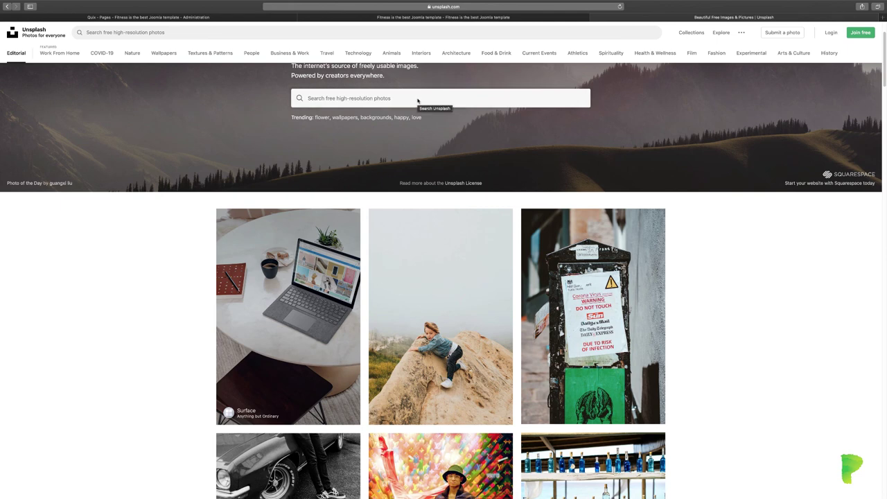
left_click(462, 16)
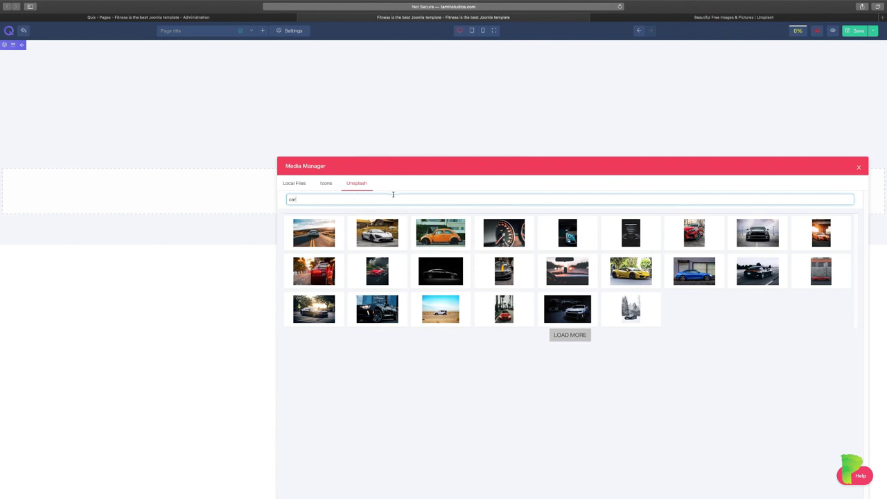